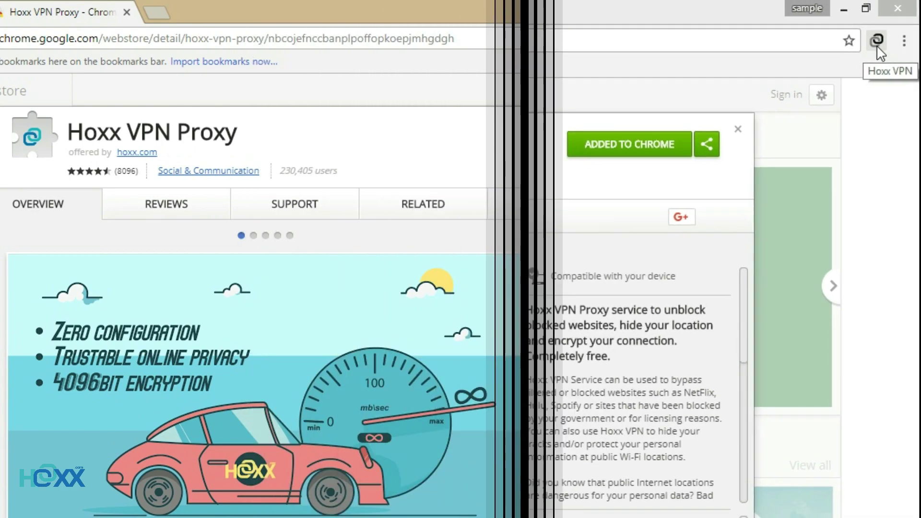
Open the Hoxx VPN login popup from its toolbar icon in Chrome.
left_click(871, 47)
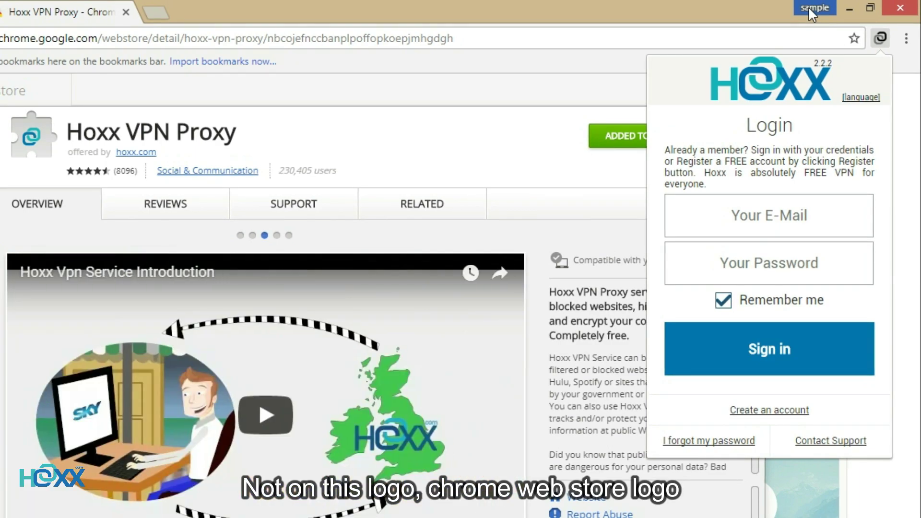
left_click(809, 9)
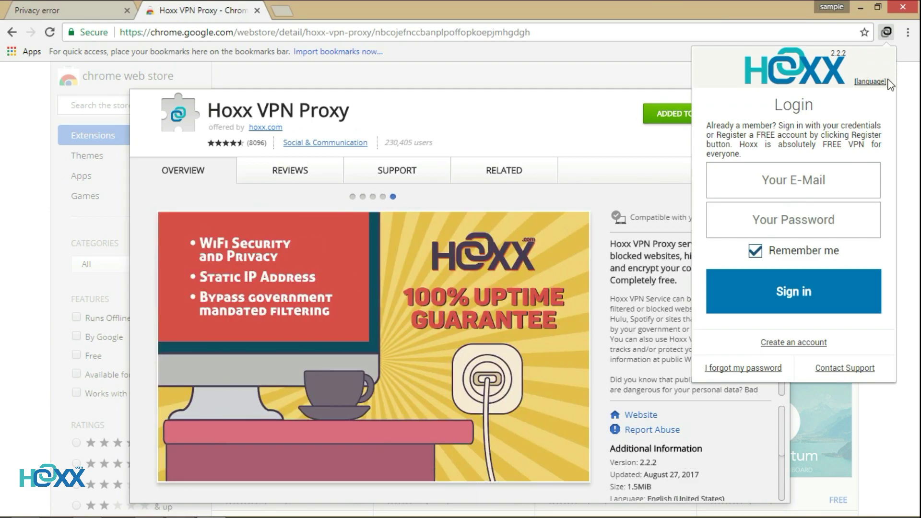
left_click(871, 83)
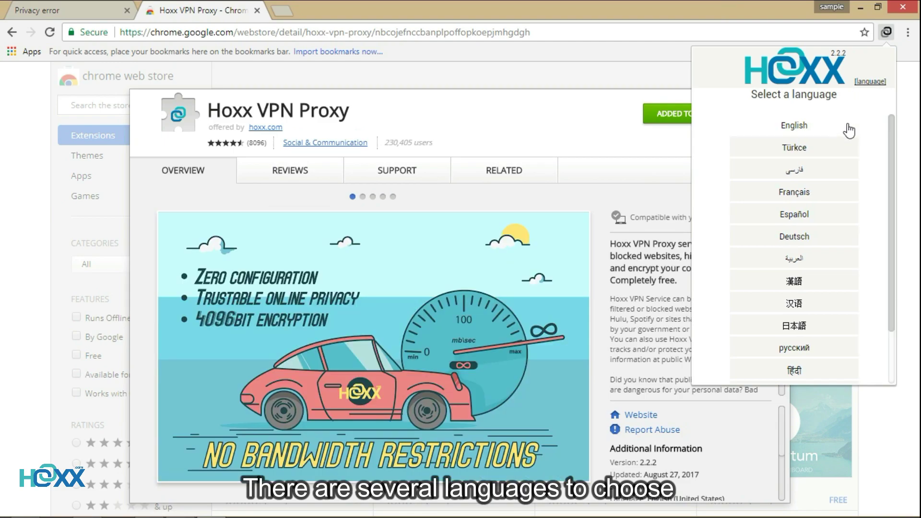
left_click(848, 127)
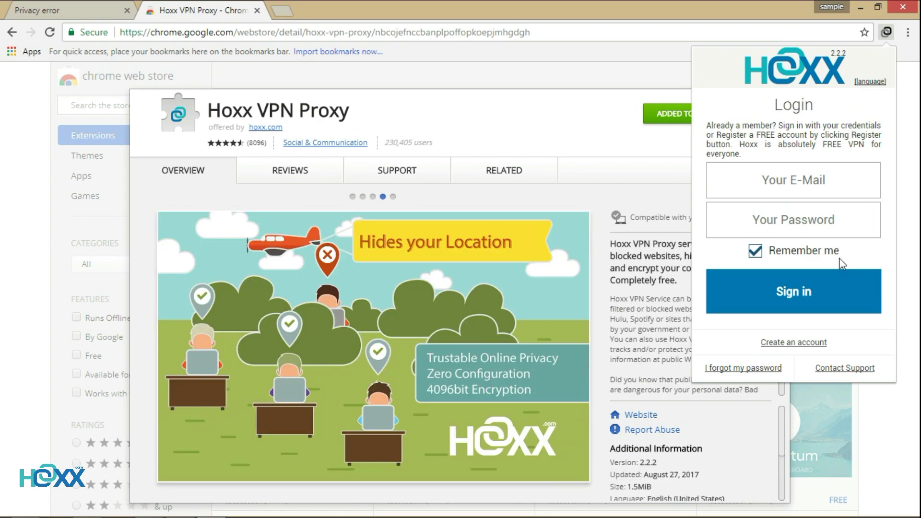
In the Create an account form, enter the first name, last name, e-mail and confirmation e-mail.
left_click(811, 343)
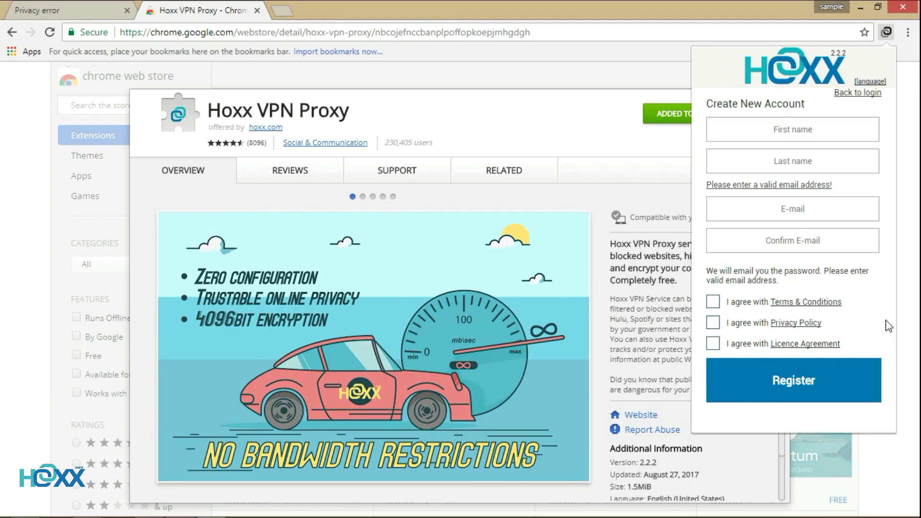
left_click(814, 133)
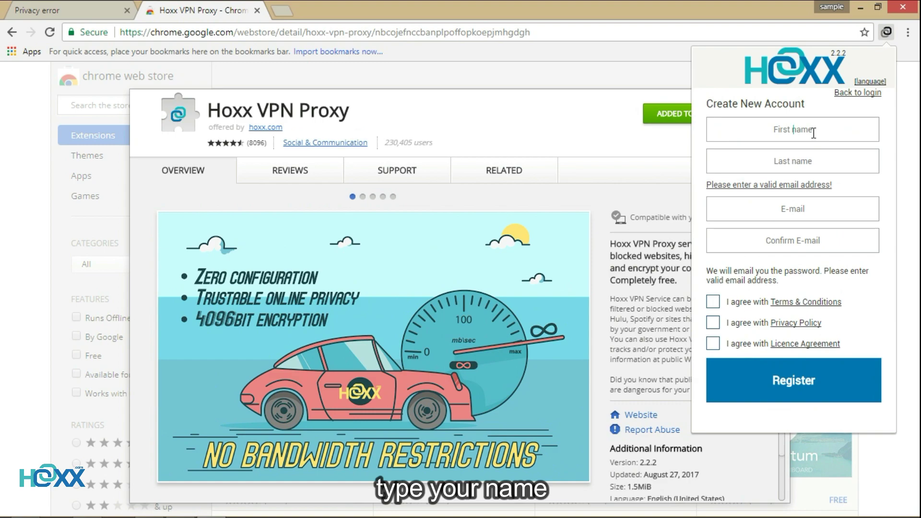
type("esample")
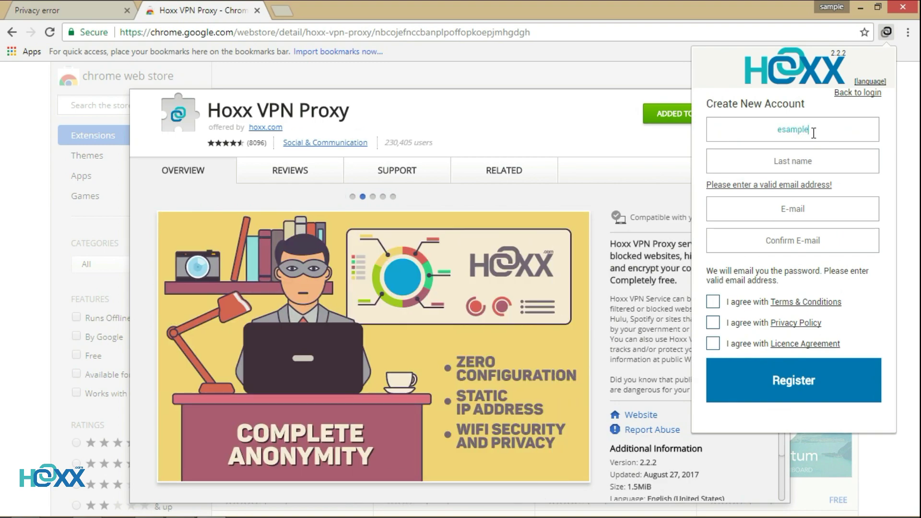
left_click(830, 161)
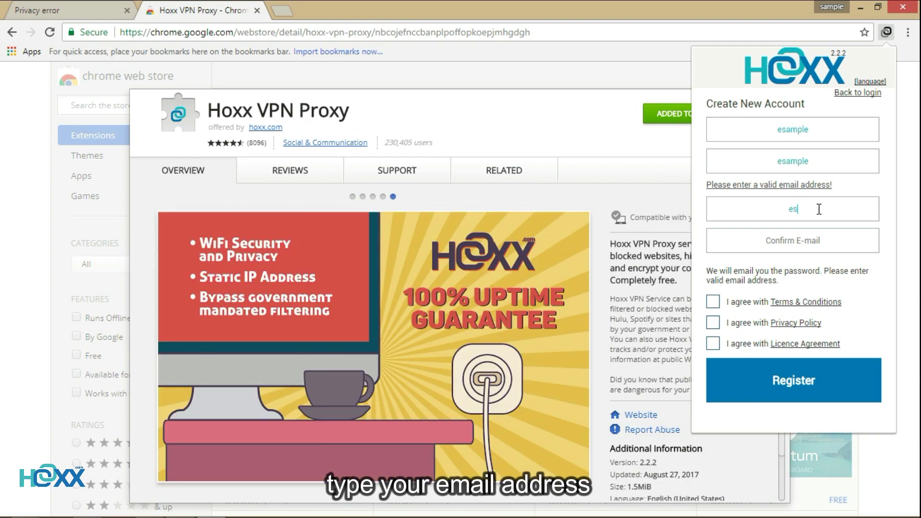
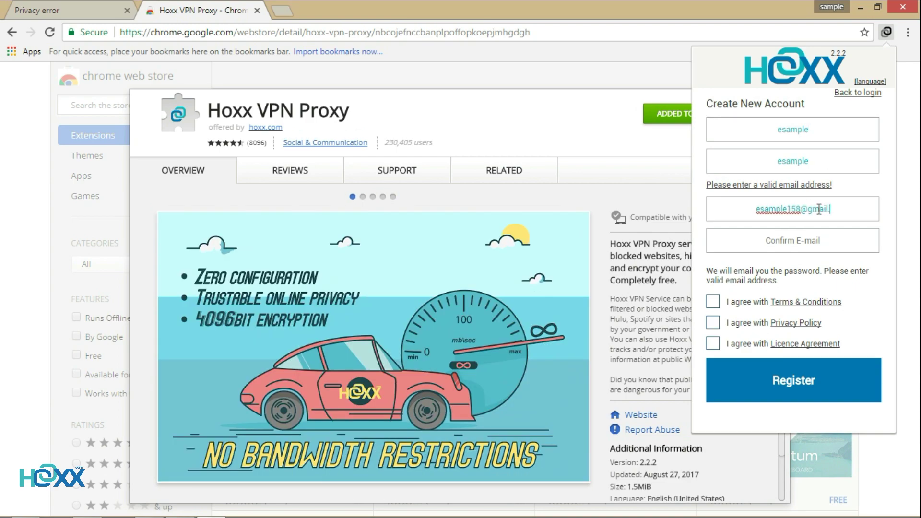
left_click(861, 241)
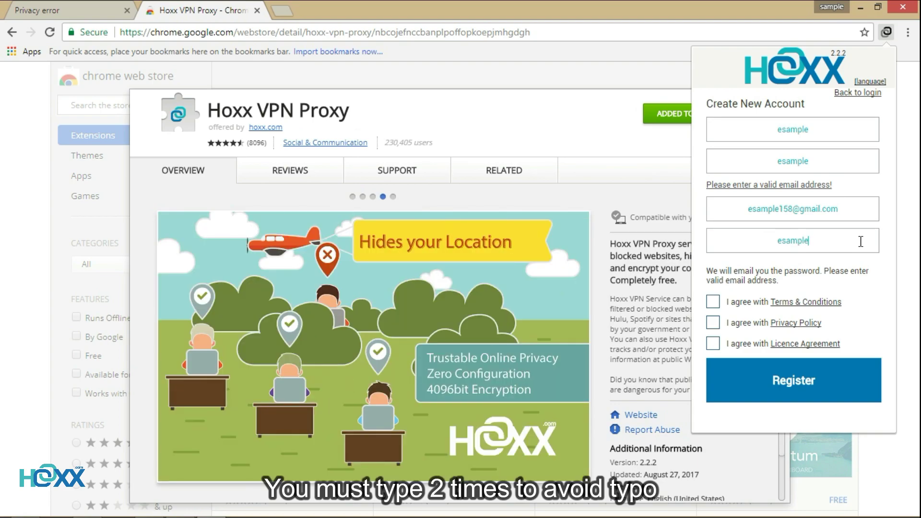
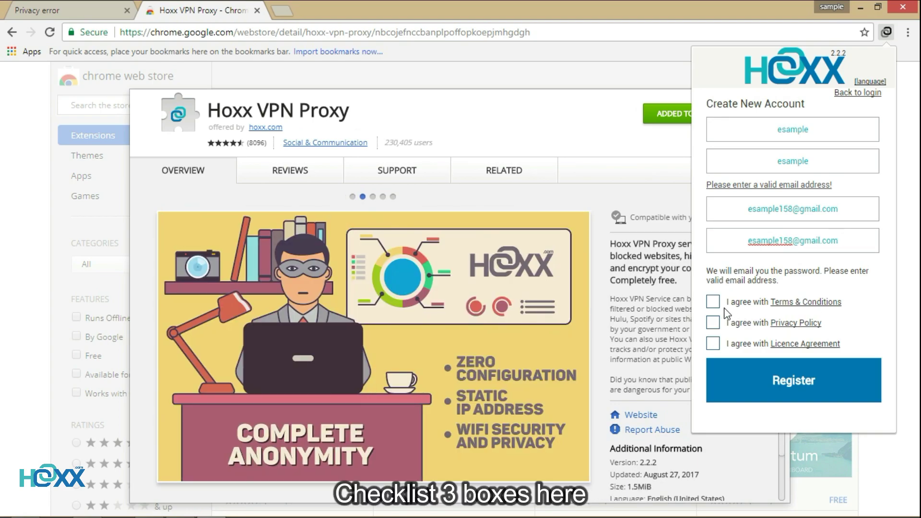
Accept the Terms & Conditions, Privacy Policy and Licence Agreement, then register.
left_click(713, 303)
left_click(714, 302)
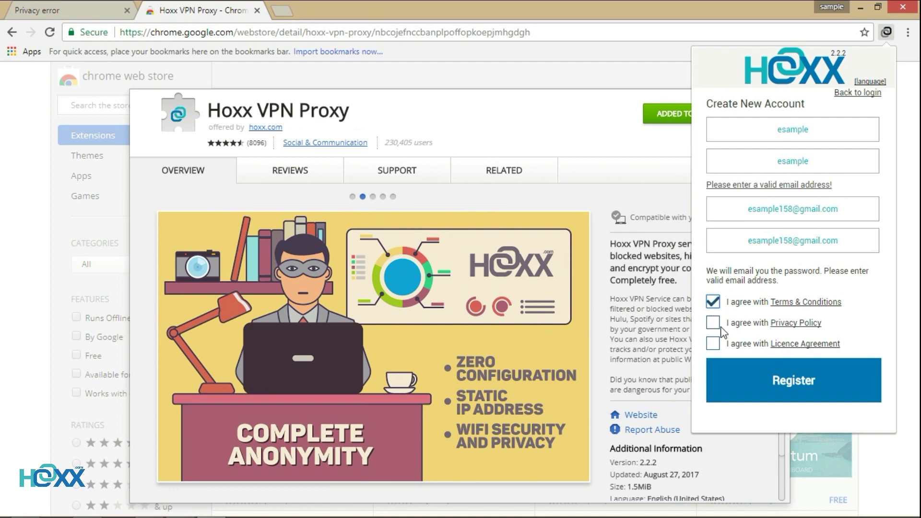
left_click(713, 323)
left_click(714, 345)
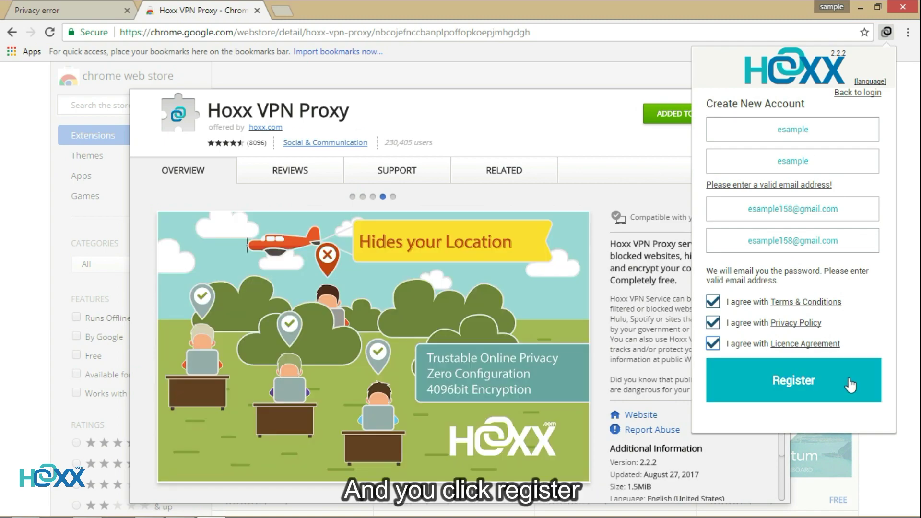
left_click(850, 385)
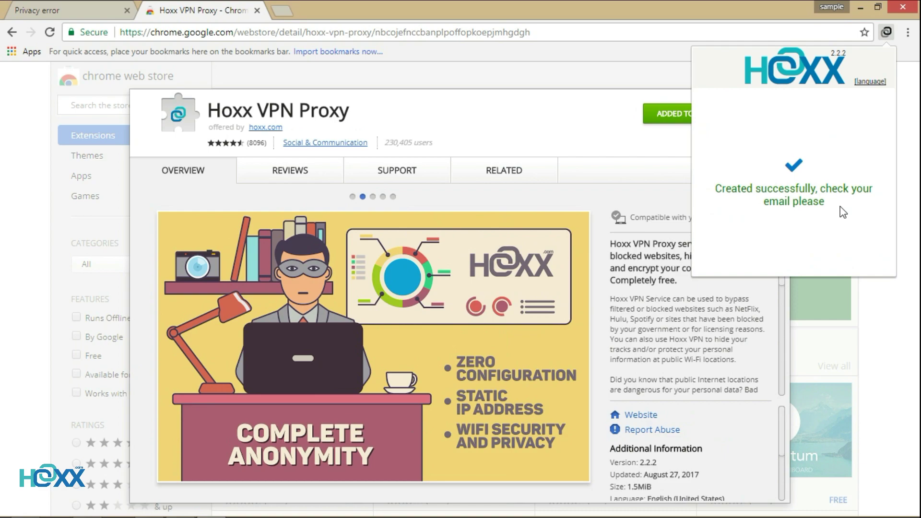
Search for Gmail in a new tab and open the new hoxx account email.
left_click(282, 10)
type("gma")
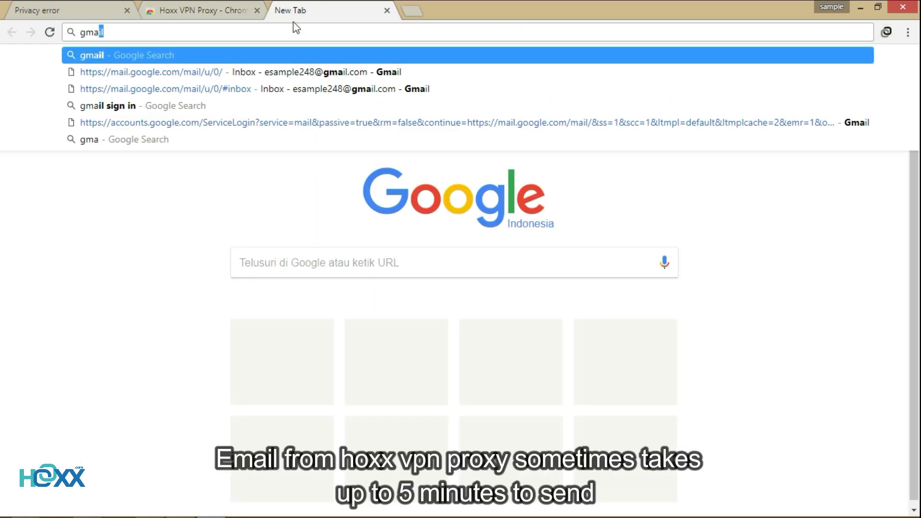
key("Return")
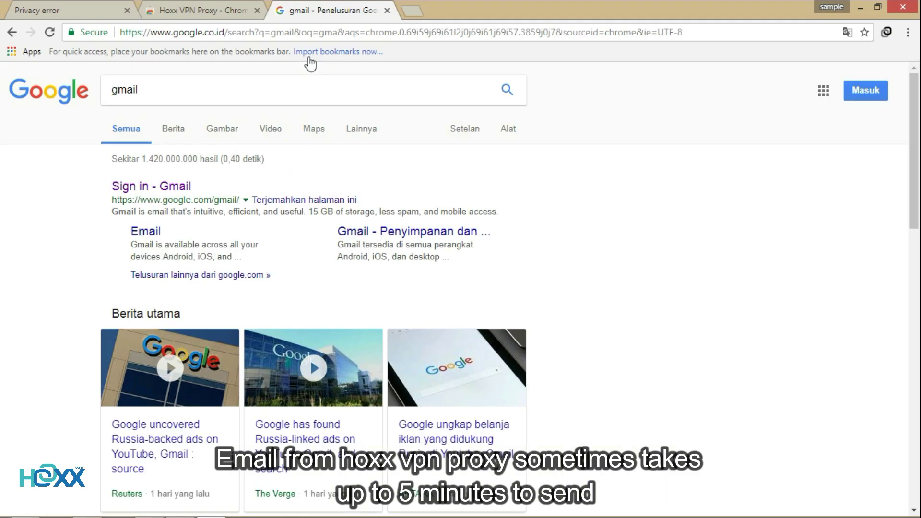
left_click(179, 187)
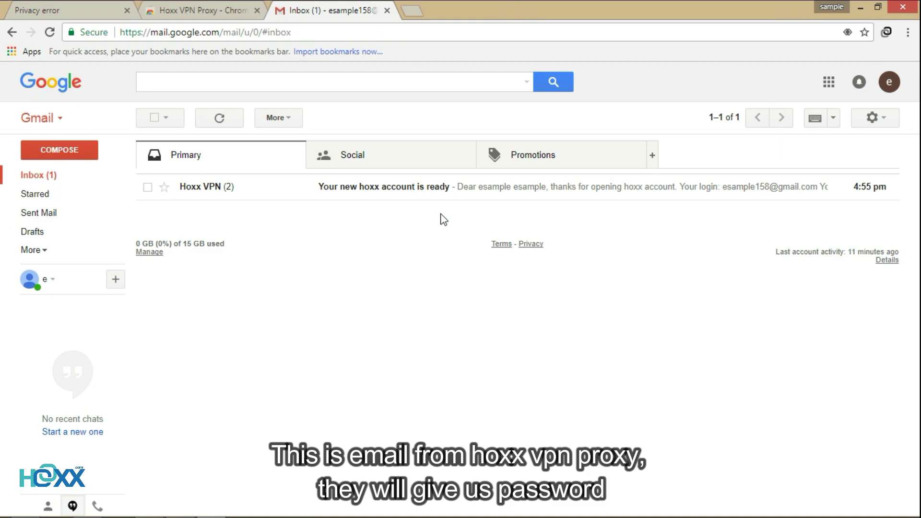
left_click(407, 187)
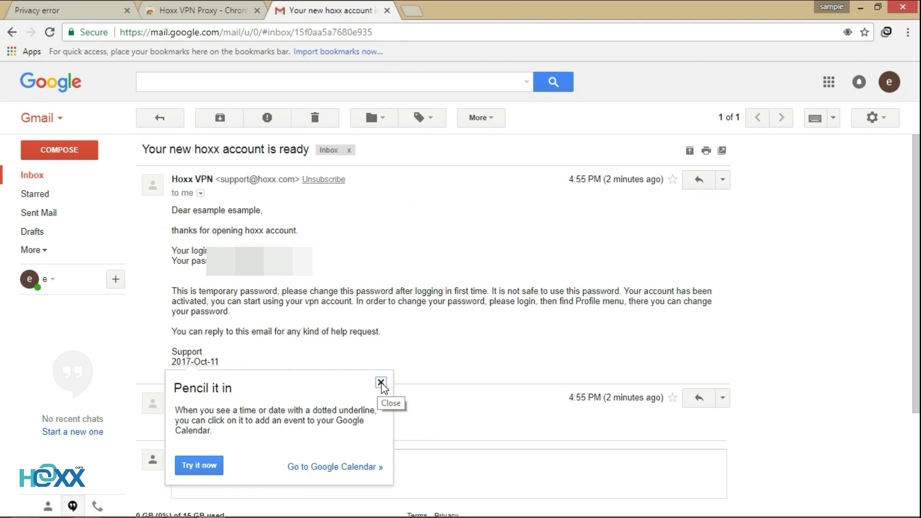
Dismiss the 'Pencil it in' tip, return to the inbox and expand the folder list.
left_click(381, 383)
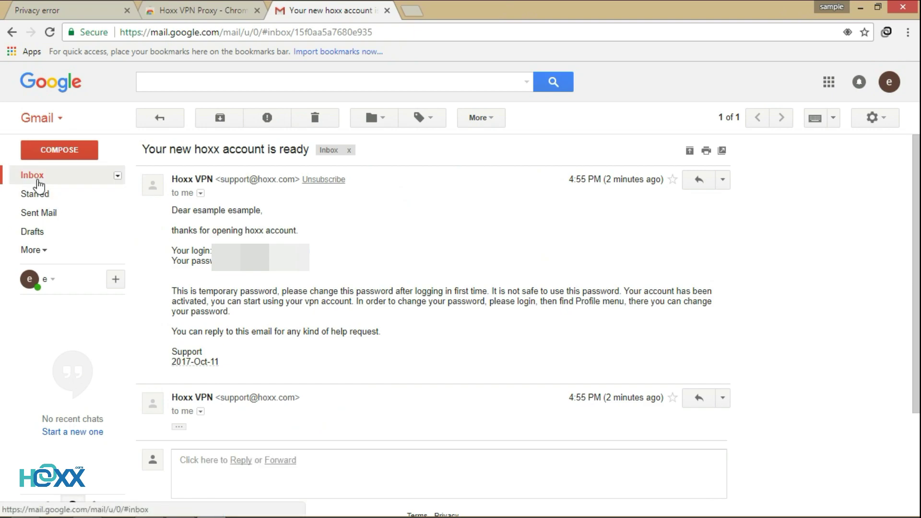
left_click(37, 183)
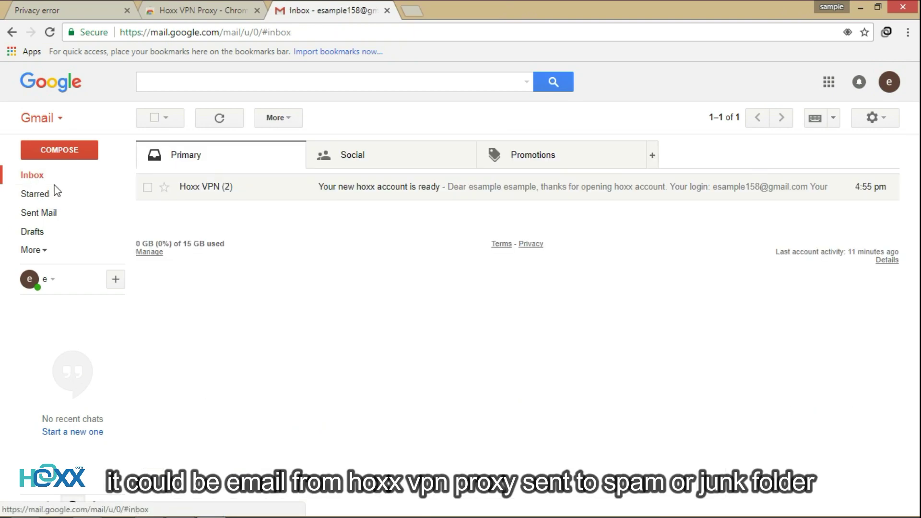
left_click(45, 251)
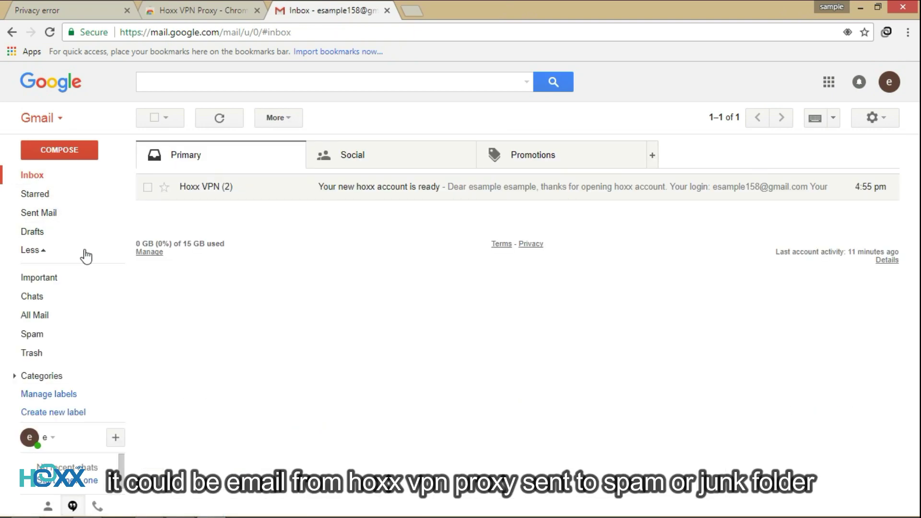
Check Gmail's Spam folder, then reopen the Hoxx VPN login panel.
left_click(104, 341)
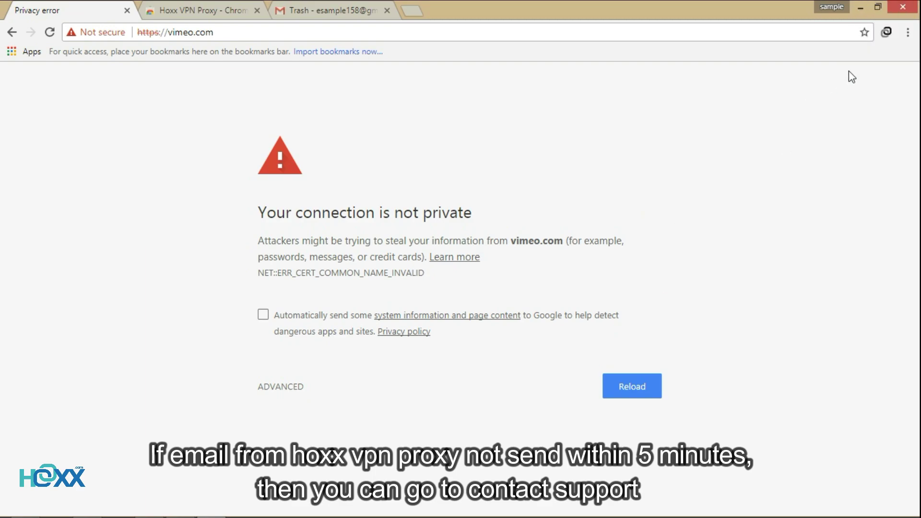
left_click(887, 32)
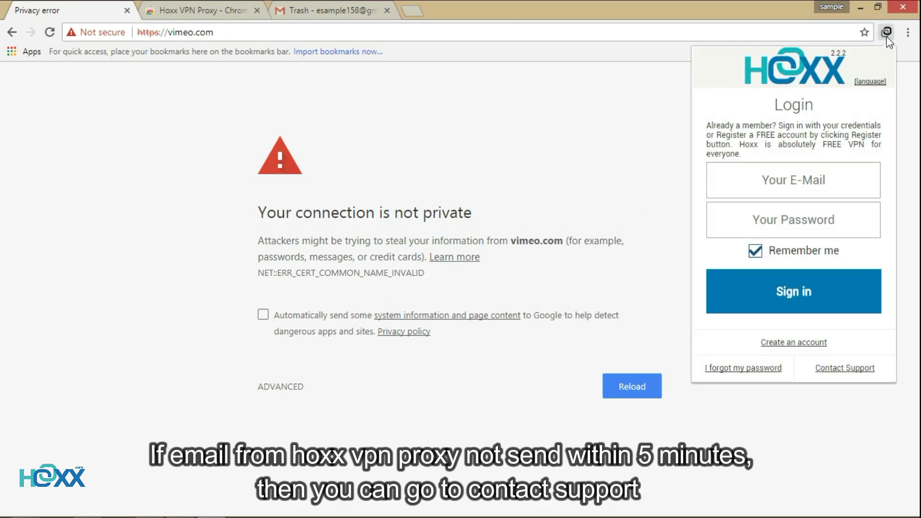
Fill the Contact Support form with the account e-mail and 'I dont see any email from hoxx vpn proxy'.
left_click(866, 377)
left_click(772, 123)
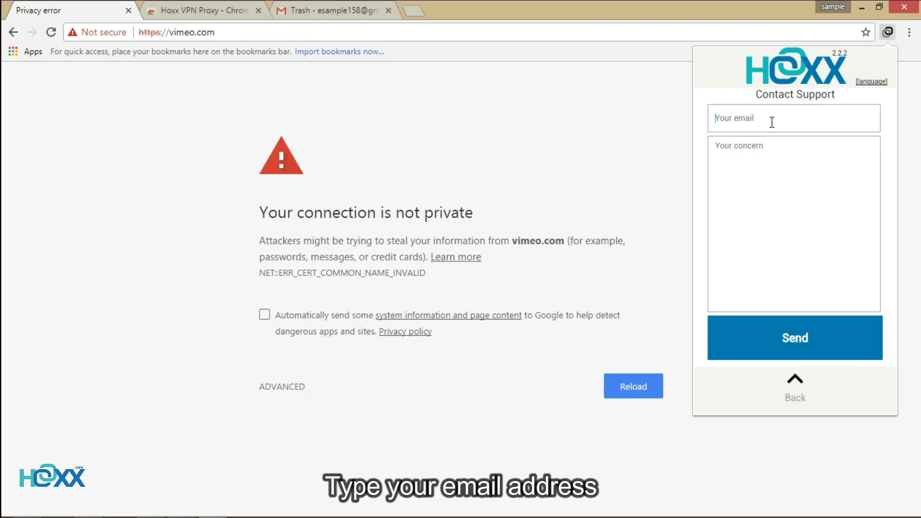
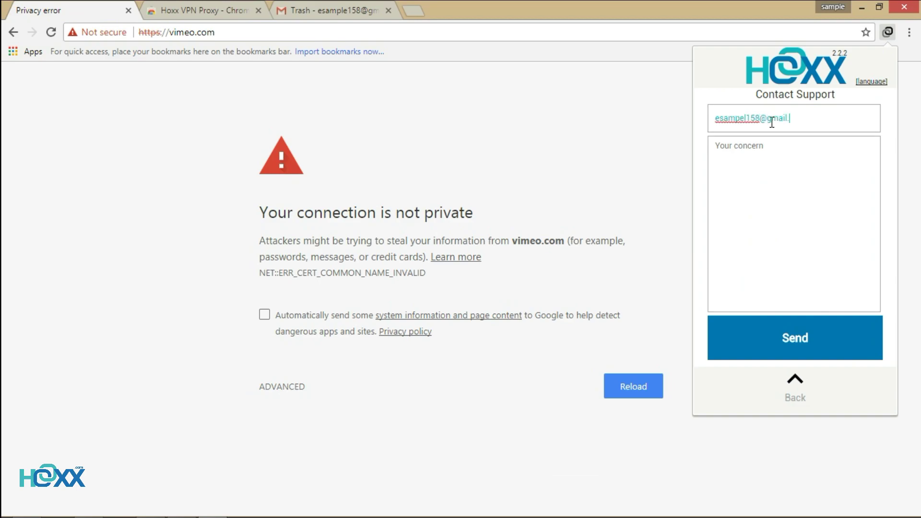
left_click(770, 155)
type("I")
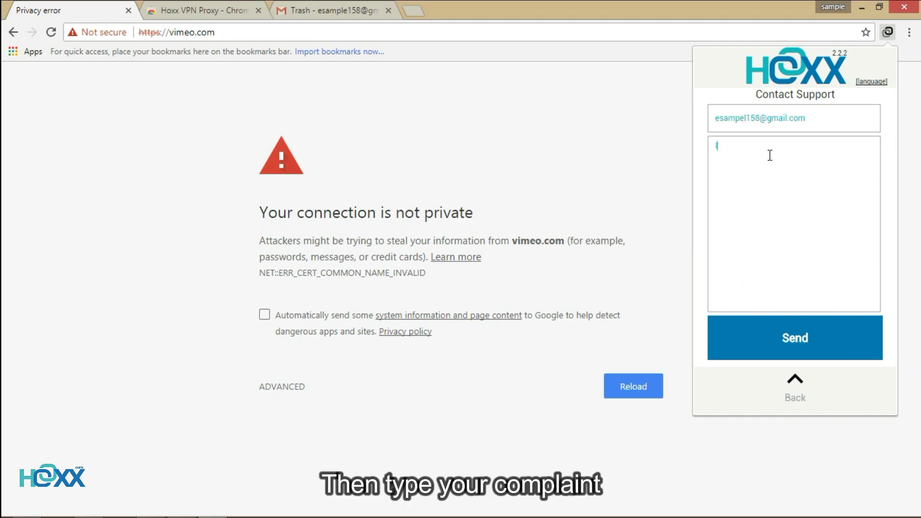
type(" dont see an")
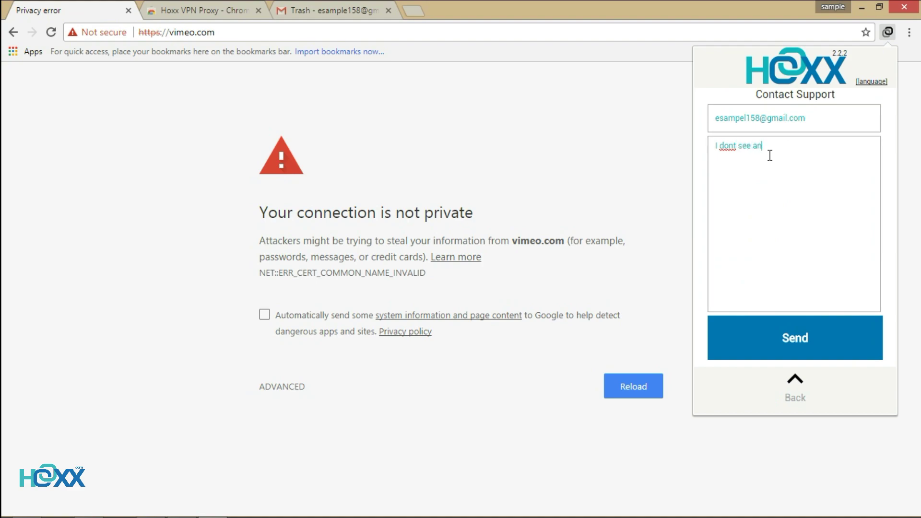
type("y email from hoxx vpn proxy")
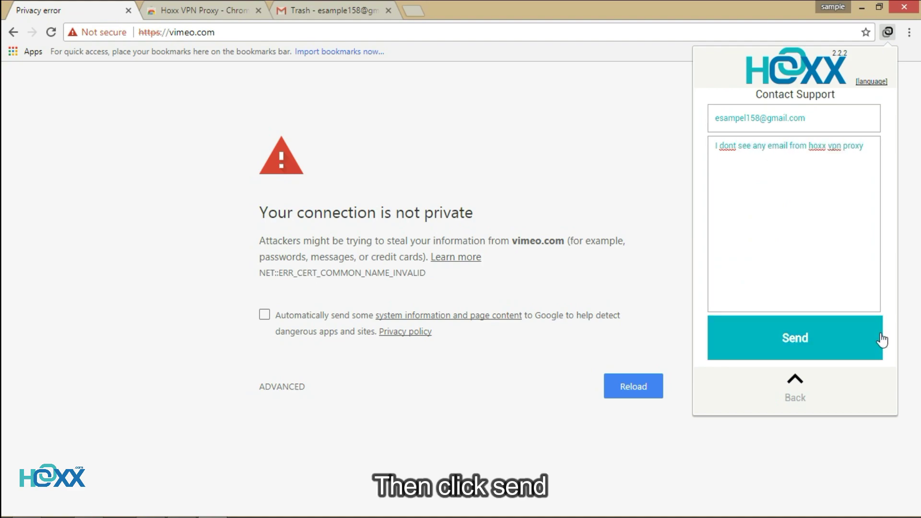
Send the support ticket and reopen the Hoxx popup at the Login panel.
left_click(881, 340)
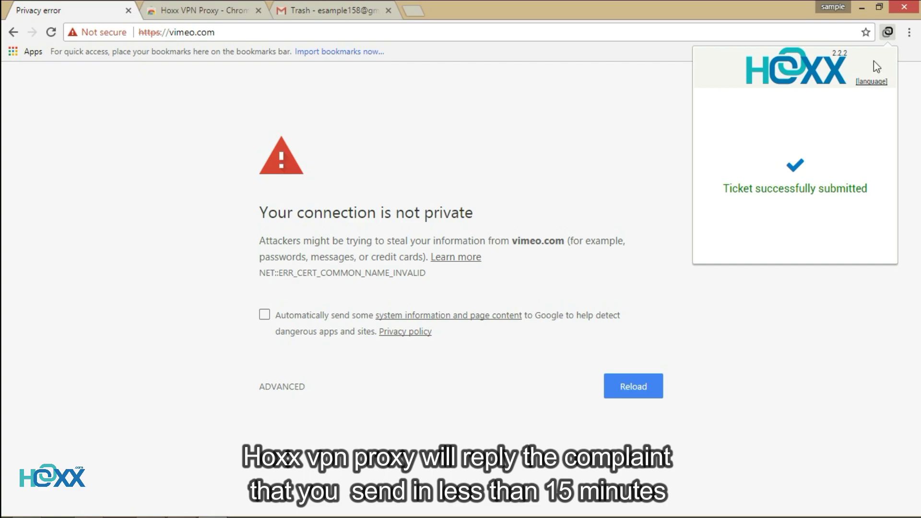
left_click(888, 33)
left_click(888, 34)
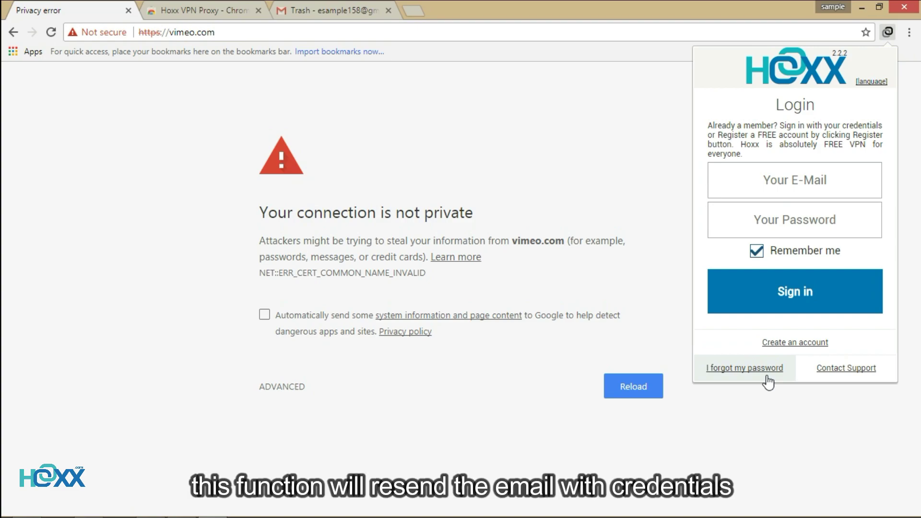
Request password retrieval for the registered e-mail, check Gmail for it, and reopen Hoxx login.
left_click(745, 368)
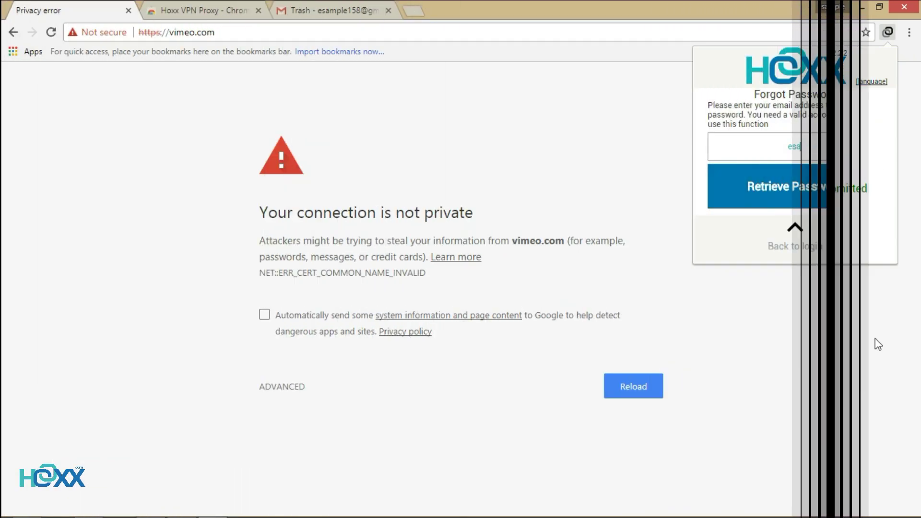
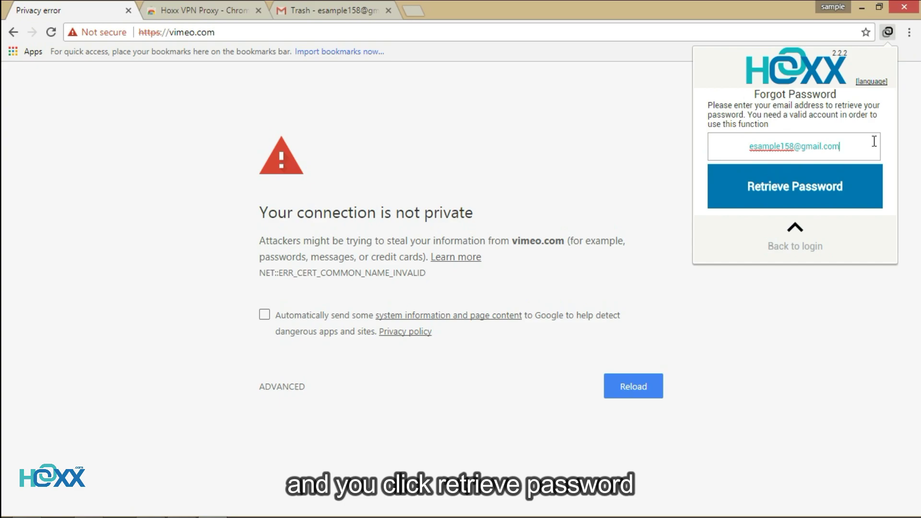
left_click(878, 191)
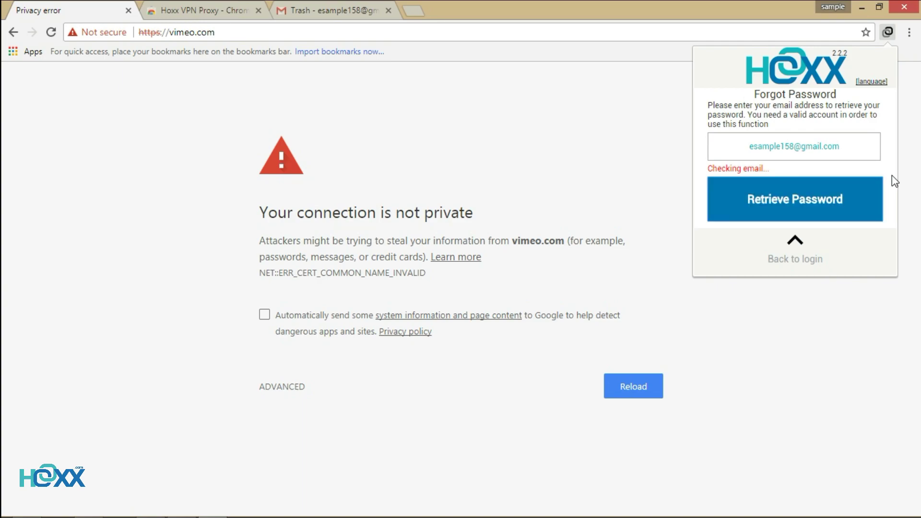
left_click(345, 6)
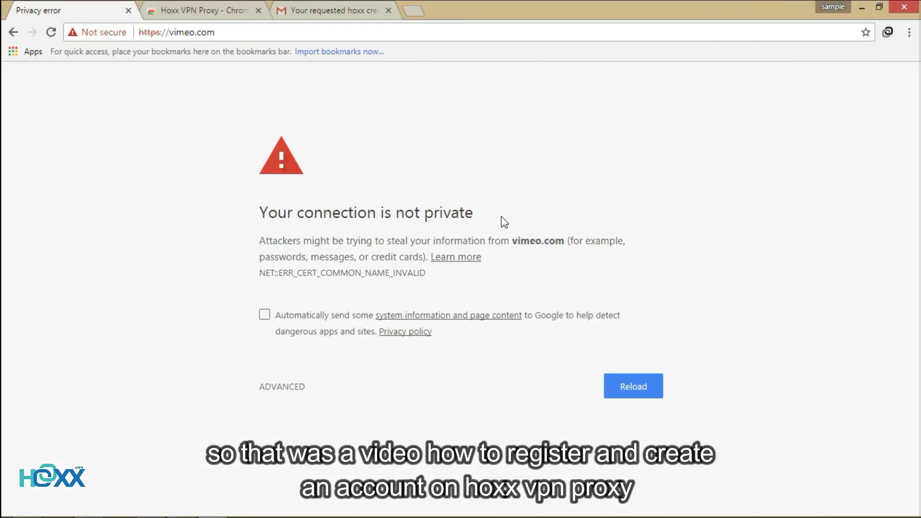
left_click(888, 36)
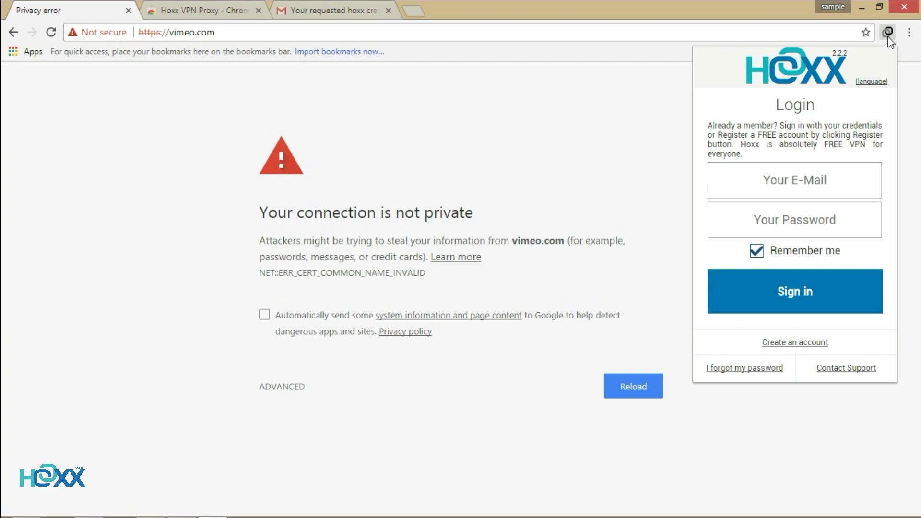